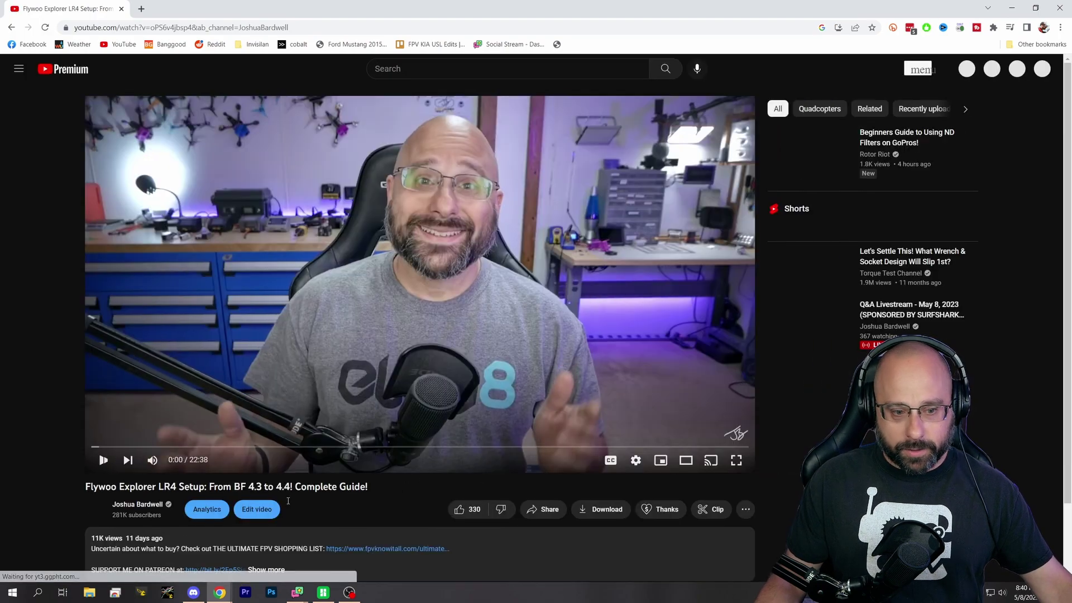
Play the Explorer LR4 setup video and open the Flywoo 4.4 instructions article from its description.
{"action": "left_click", "coordinate": [504, 465]}
{"action": "scroll", "coordinate": [401, 335], "scroll_direction": "down", "scroll_amount": 4}
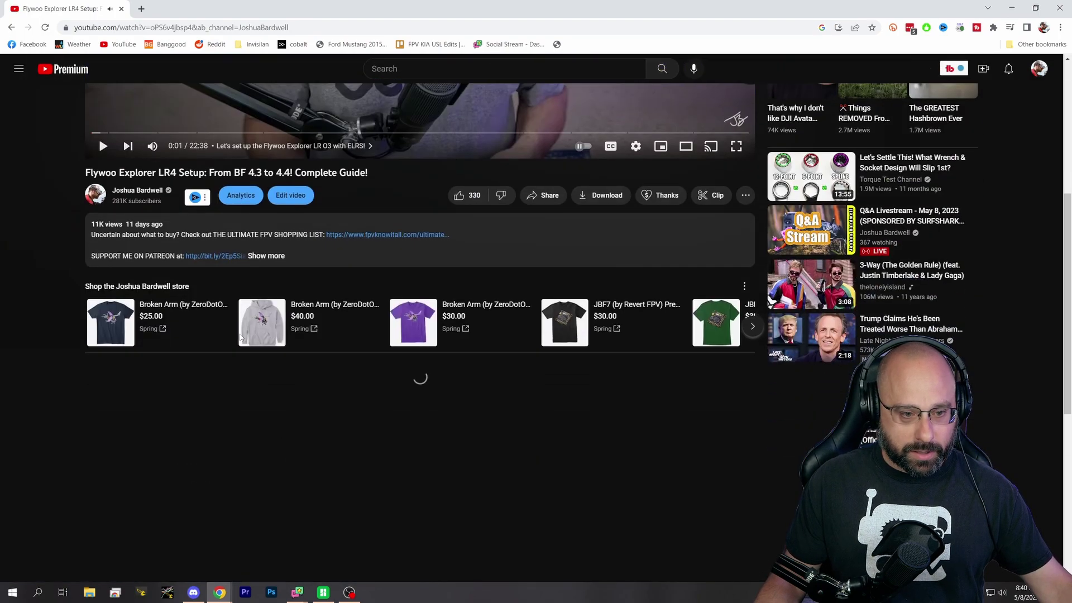
{"action": "left_click", "coordinate": [256, 261]}
{"action": "scroll", "coordinate": [401, 424], "scroll_direction": "down", "scroll_amount": 1}
{"action": "scroll", "coordinate": [401, 425], "scroll_direction": "down", "scroll_amount": 2}
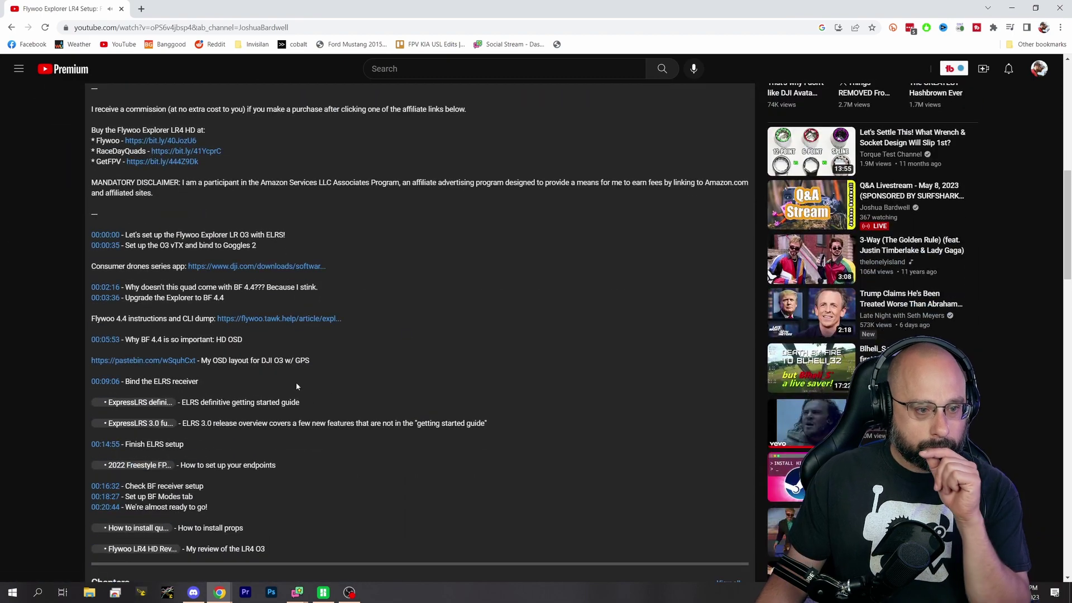
{"action": "left_click", "coordinate": [237, 322]}
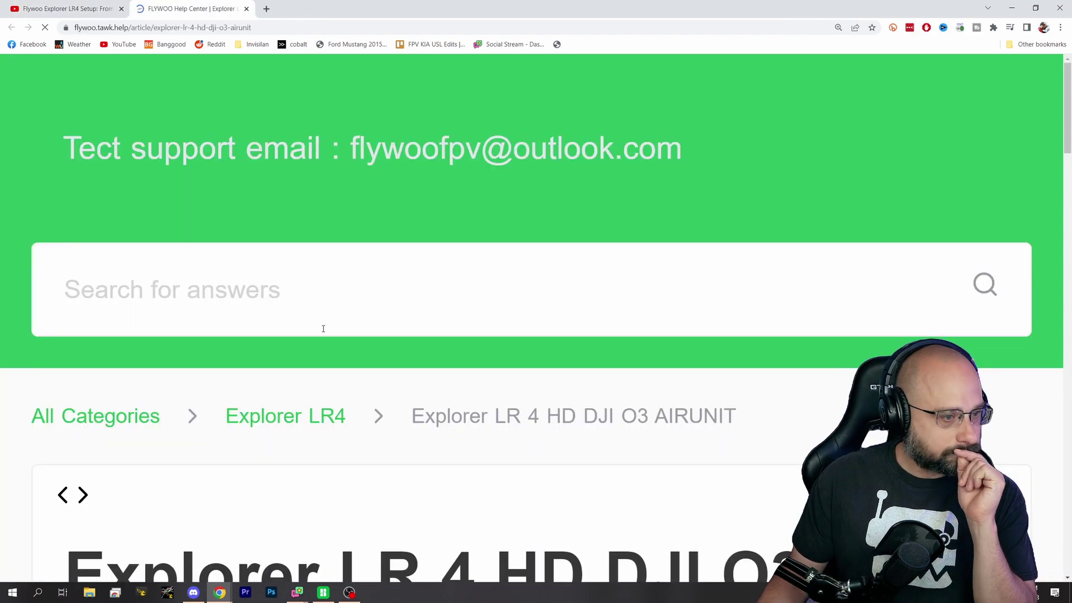
{"action": "scroll", "coordinate": [324, 328], "scroll_direction": "down", "scroll_amount": 2, "text": "ctrl"}
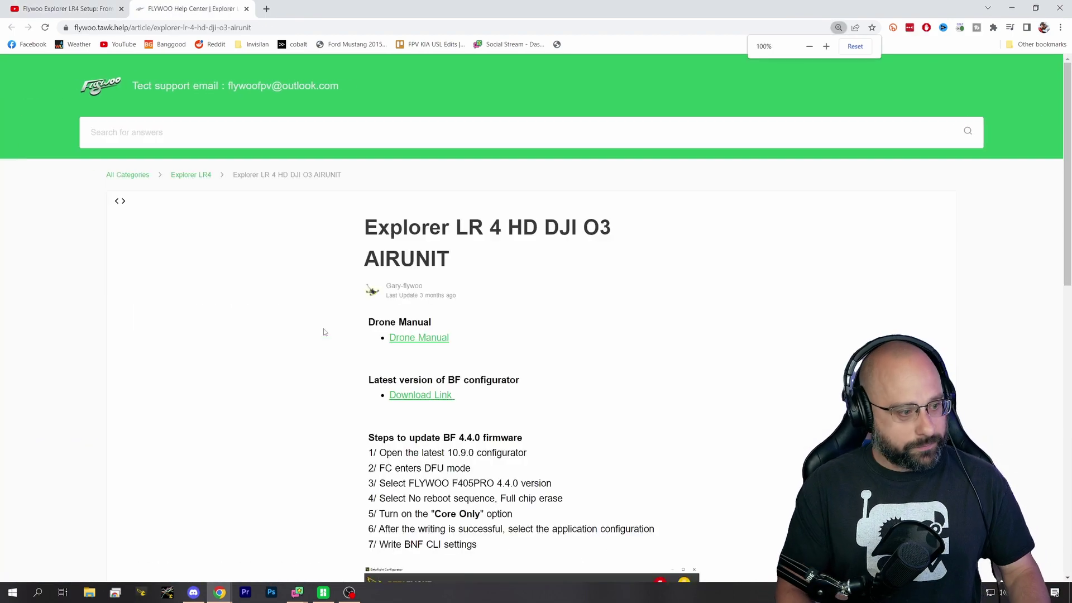
{"action": "scroll", "coordinate": [323, 329], "scroll_direction": "down", "scroll_amount": 3}
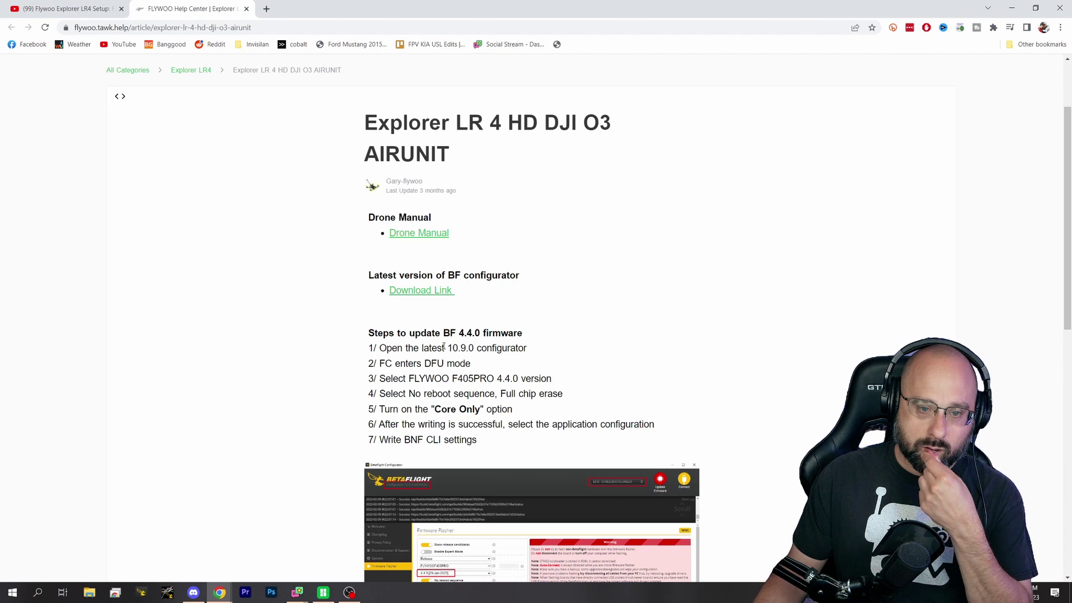
{"action": "scroll", "coordinate": [532, 354], "scroll_direction": "down", "scroll_amount": 2}
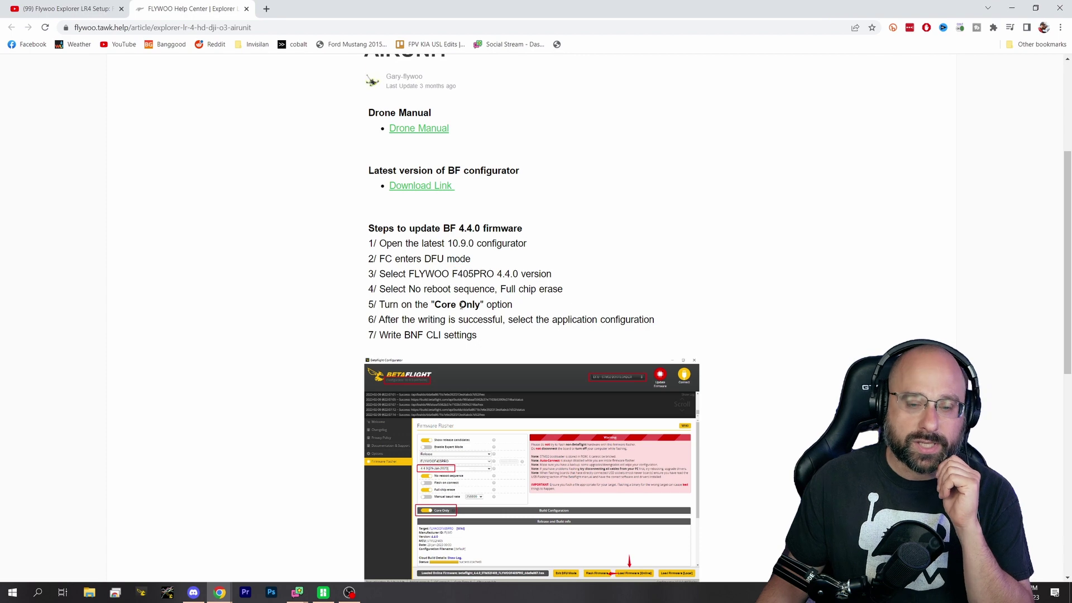
{"action": "left_click", "coordinate": [635, 288]}
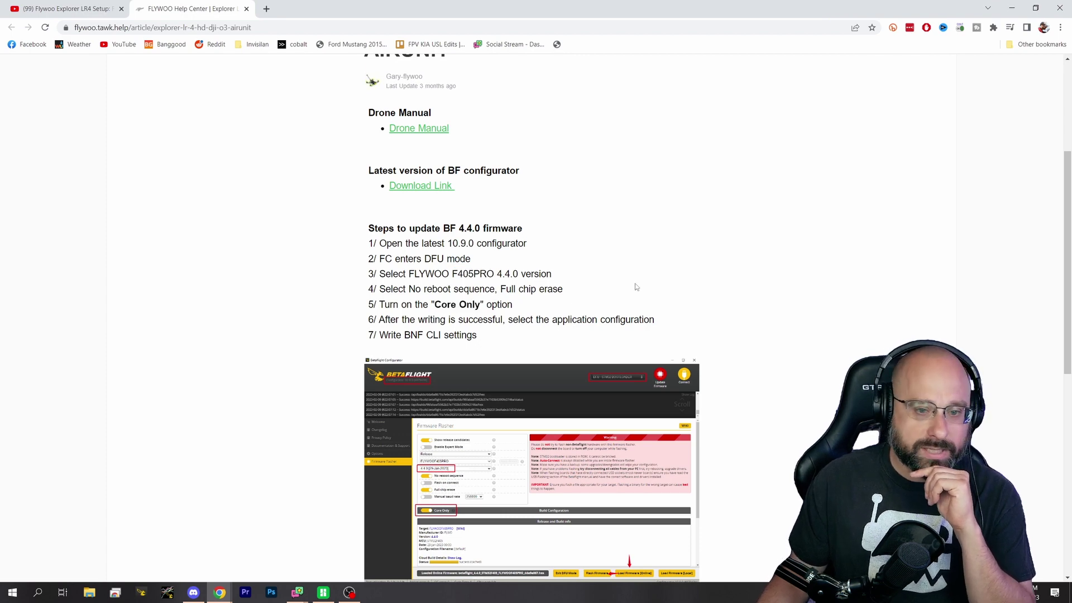
{"action": "scroll", "coordinate": [635, 288], "scroll_direction": "down", "scroll_amount": 2}
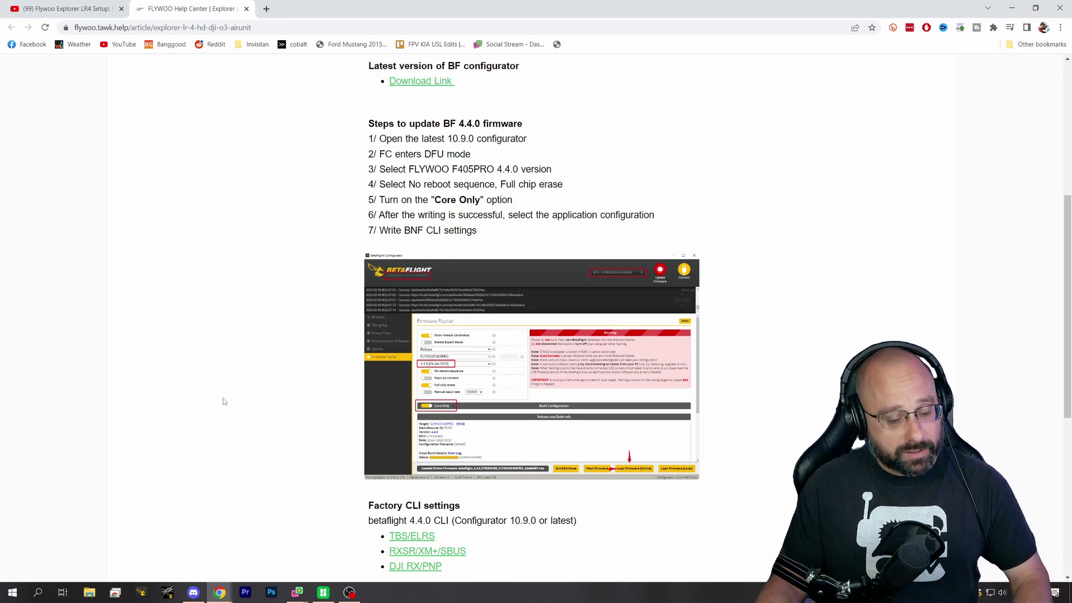
{"action": "scroll", "coordinate": [308, 258], "scroll_direction": "up", "scroll_amount": 2}
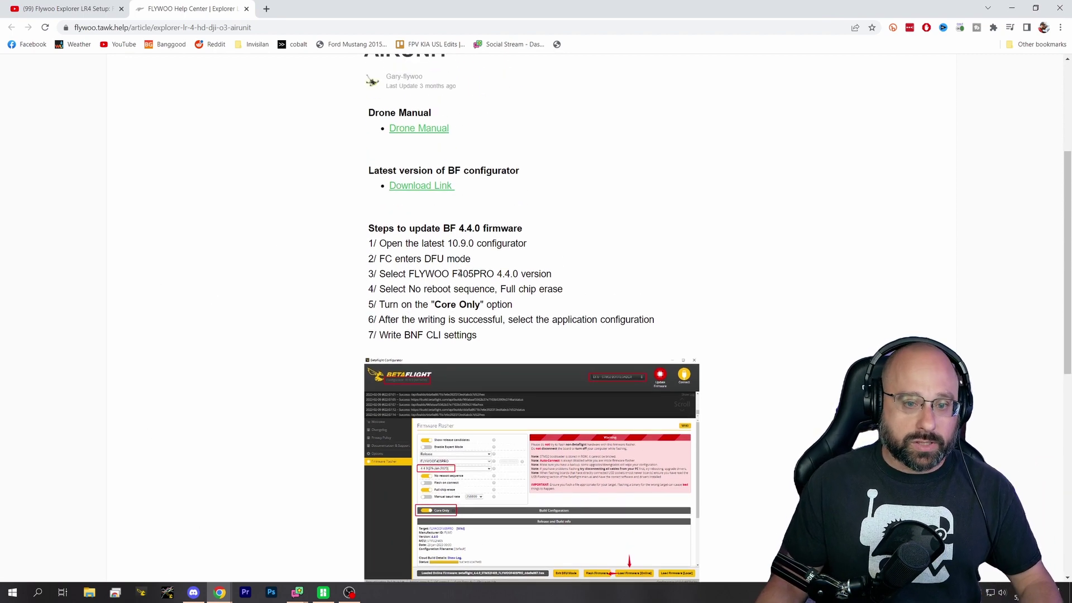
{"action": "left_click", "coordinate": [220, 593]}
{"action": "left_click", "coordinate": [251, 545]}
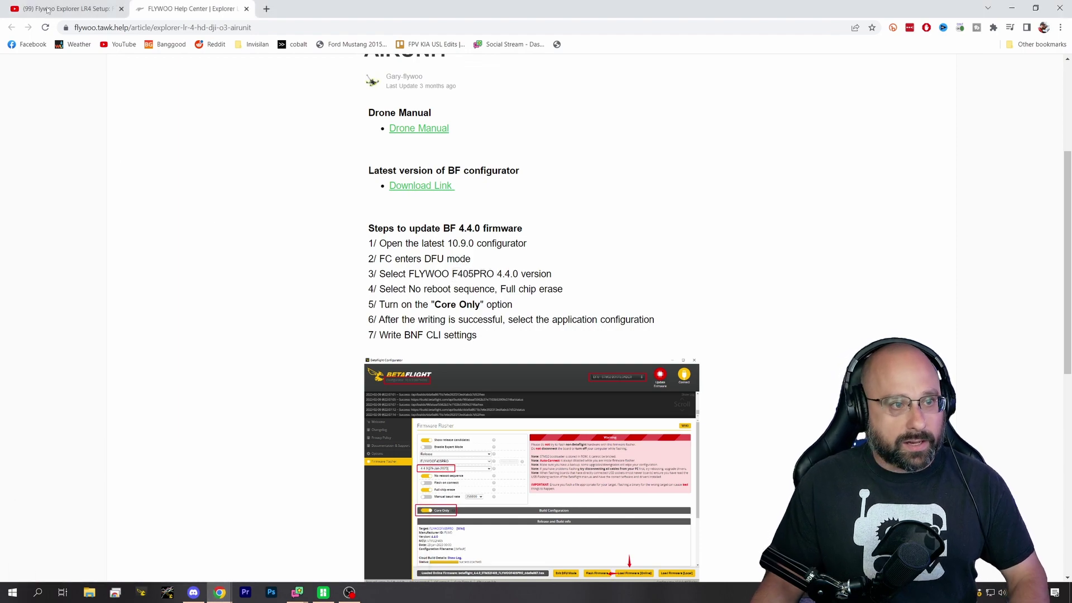
{"action": "left_click", "coordinate": [46, 11]}
{"action": "scroll", "coordinate": [285, 332], "scroll_direction": "up", "scroll_amount": 5}
{"action": "scroll", "coordinate": [286, 332], "scroll_direction": "down", "scroll_amount": 5}
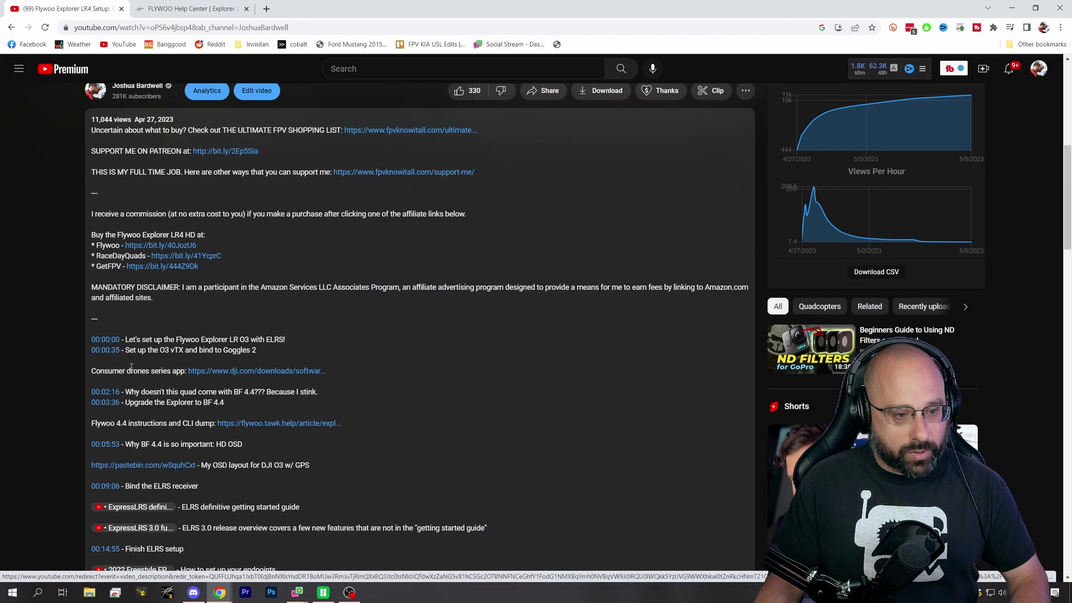
Jump to the 'Upgrade the Explorer to BF 4.4' chapter and skip ahead to the firmware flasher.
{"action": "left_click", "coordinate": [106, 402]}
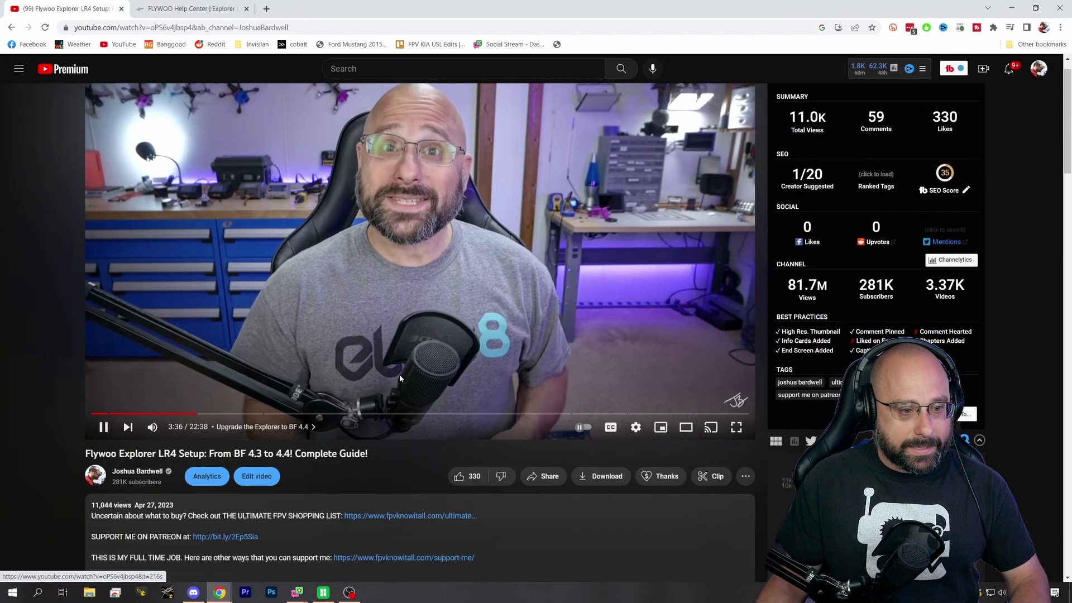
{"action": "left_click", "coordinate": [294, 379]}
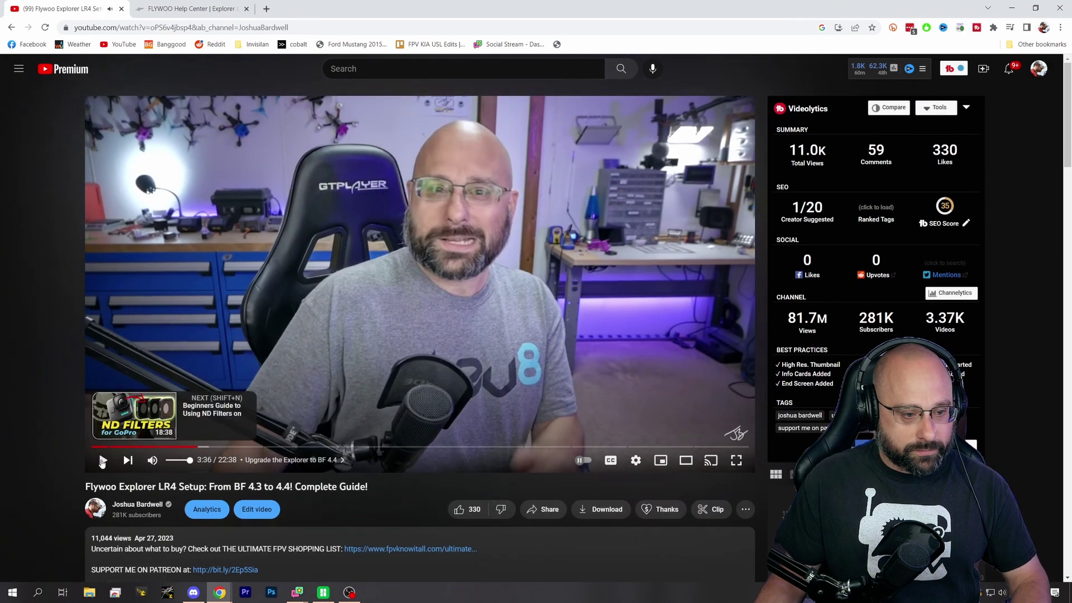
{"action": "left_click", "coordinate": [227, 399]}
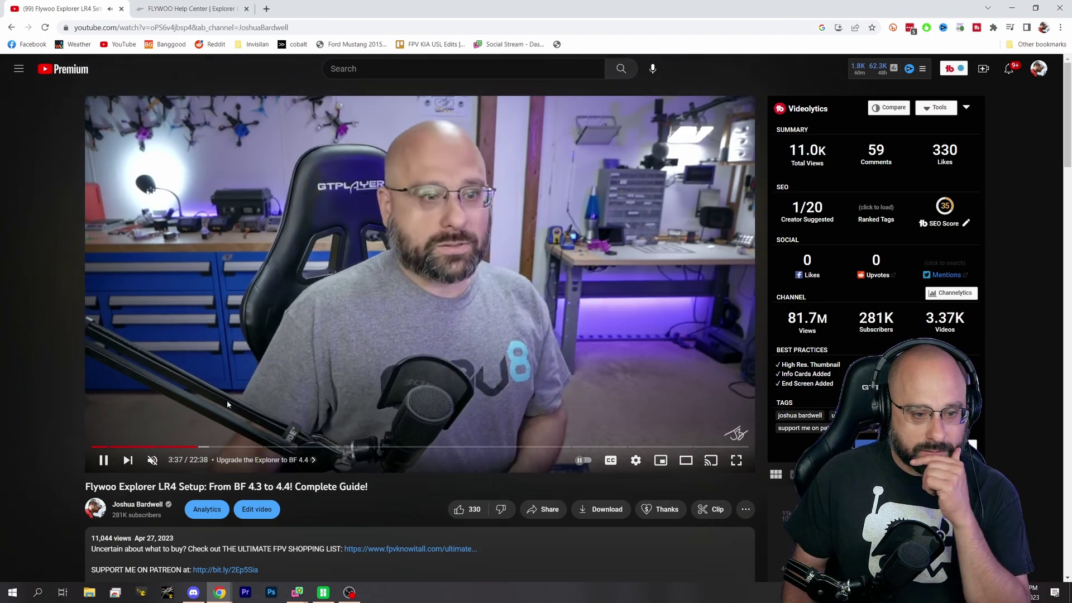
{"action": "key", "text": "Left"}
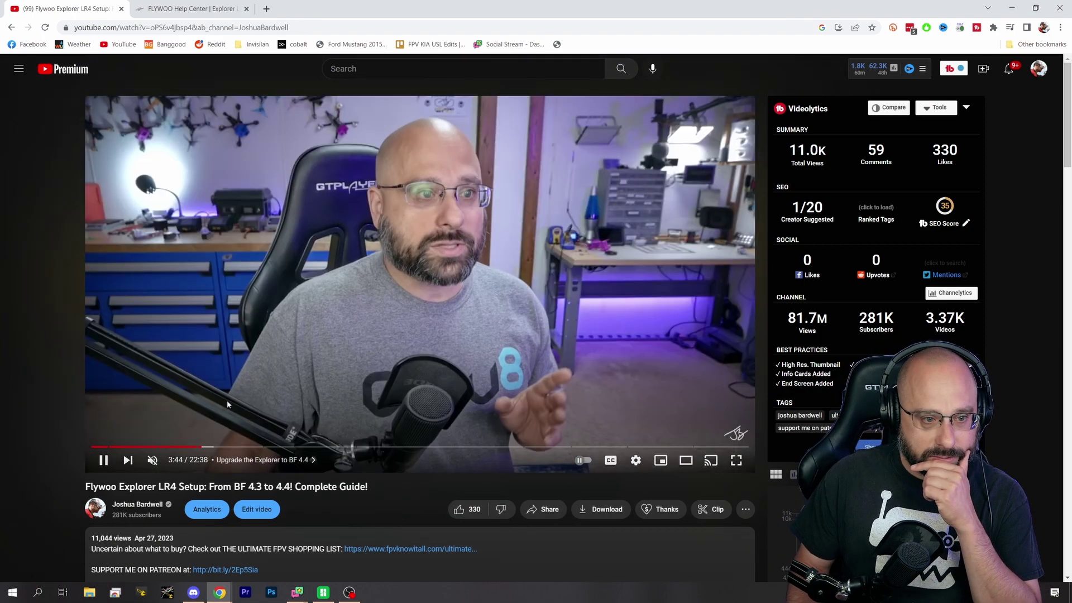
{"action": "key", "text": "Right"}
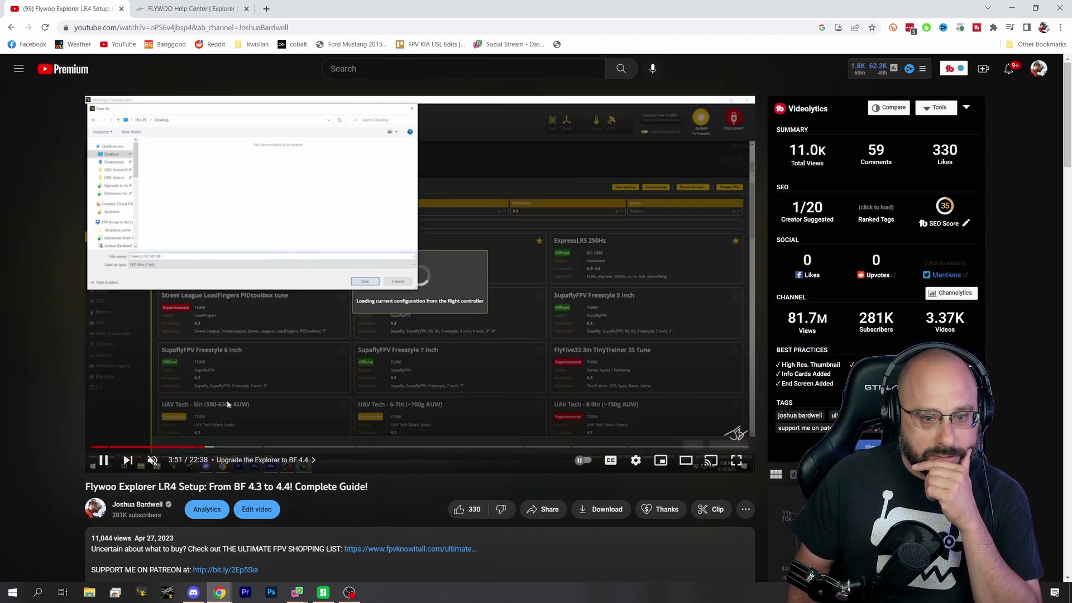
{"action": "key", "text": "Right"}
{"action": "key", "text": "Right"}
{"action": "key", "text": "Right"}
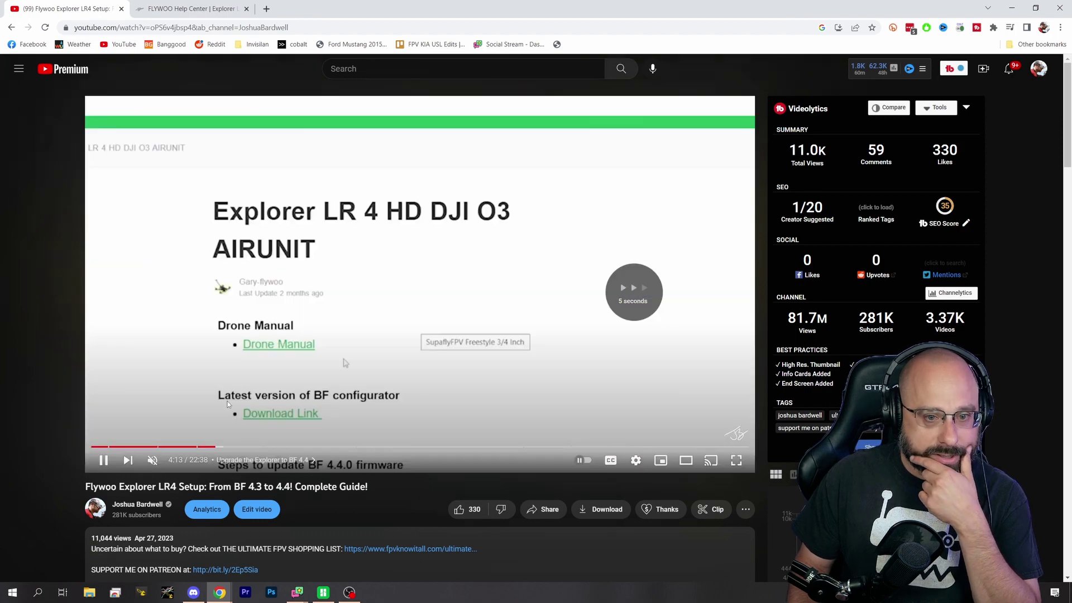
{"action": "key", "text": "Right"}
{"action": "key", "text": "Right"}
{"action": "key", "text": "Right"}
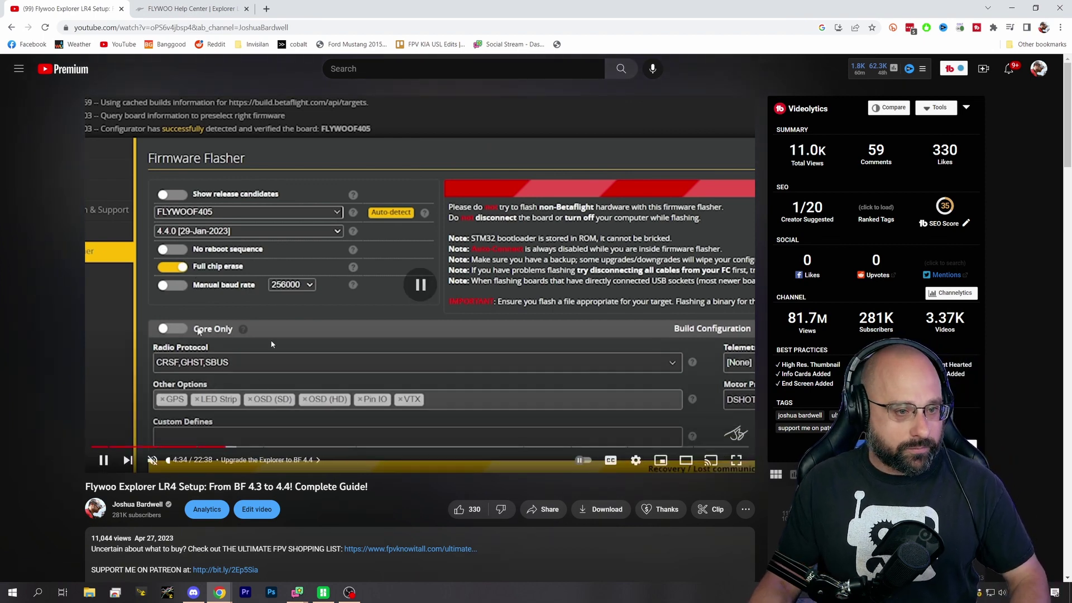
{"action": "key", "text": "ctrl+t"}
{"action": "type", "text": "flywoof"}
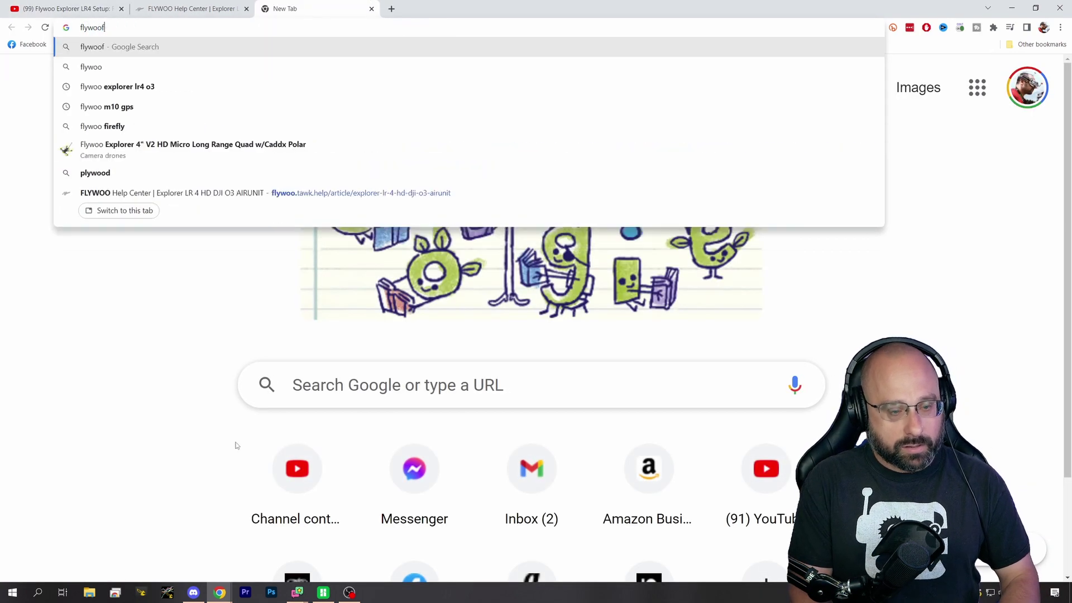
{"action": "type", "text": "405 pro"}
Search 'flywoof405 pro' and open the GOKU Versatile F405 PRO FC page, dismissing the subscribe popup.
{"action": "key", "text": "Return"}
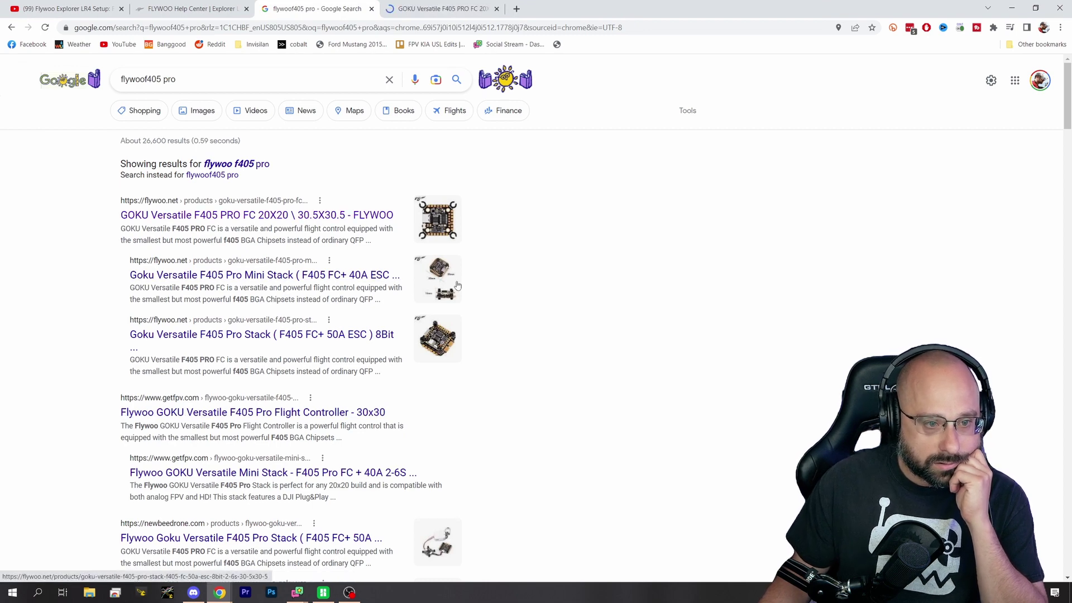
{"action": "left_click", "coordinate": [435, 9]}
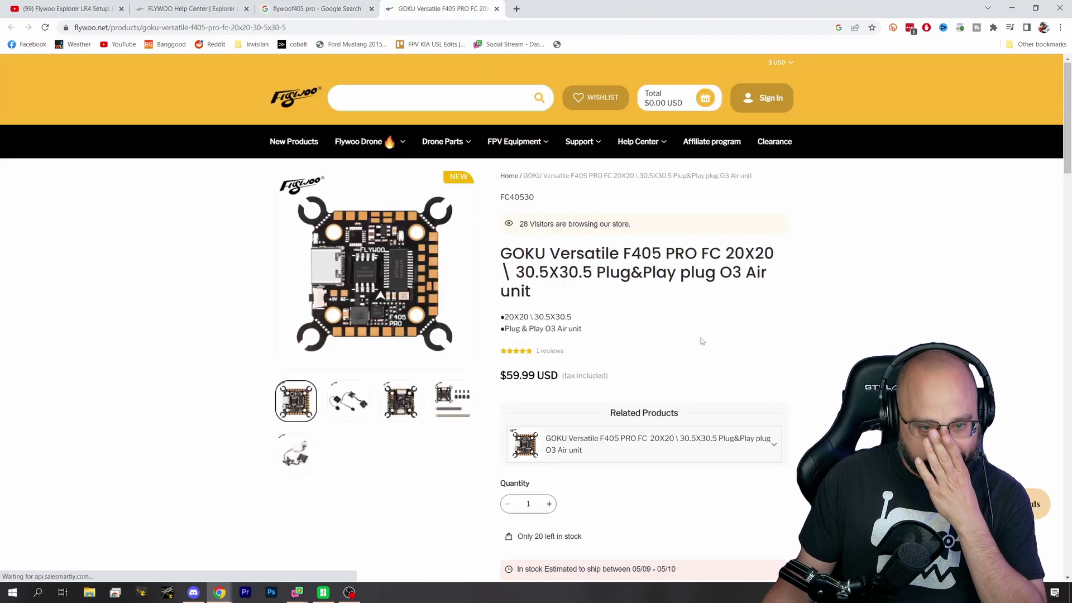
{"action": "scroll", "coordinate": [702, 341], "scroll_direction": "down", "scroll_amount": 3}
{"action": "scroll", "coordinate": [210, 390], "scroll_direction": "down", "scroll_amount": 3}
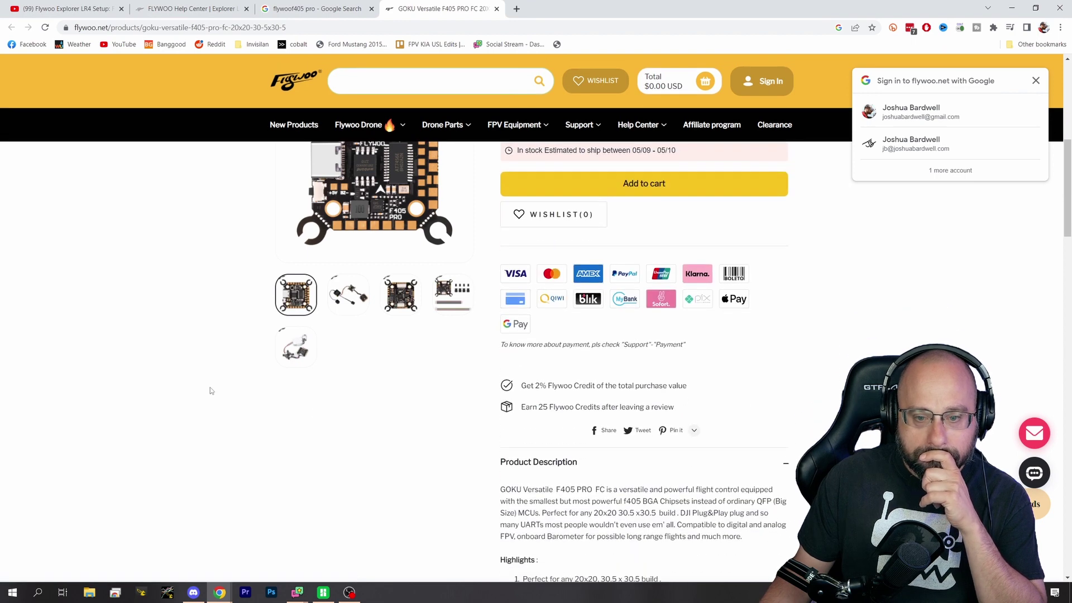
{"action": "scroll", "coordinate": [211, 391], "scroll_direction": "down", "scroll_amount": 3}
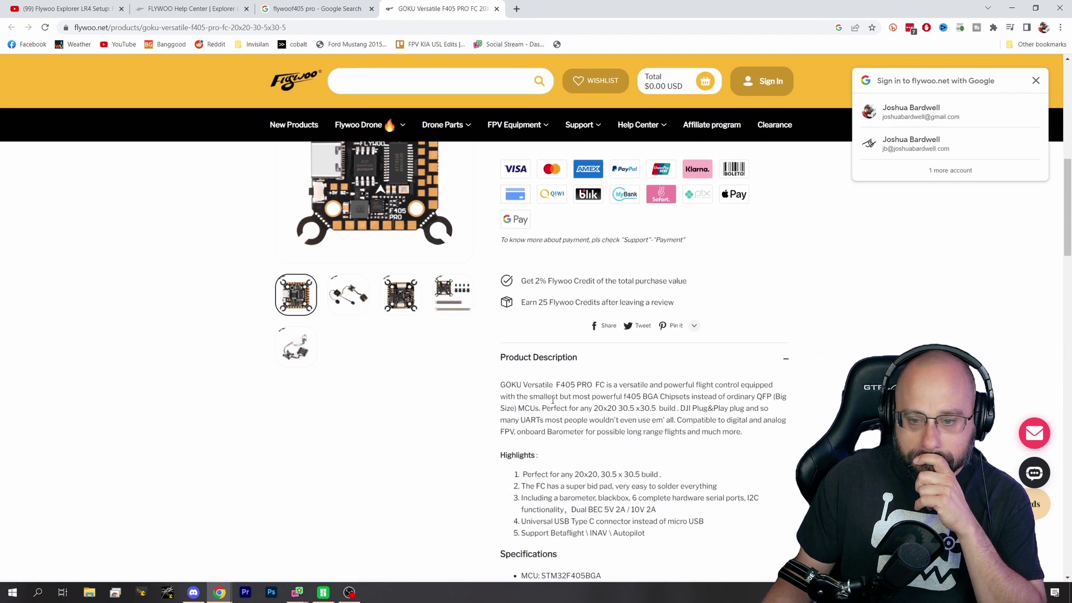
{"action": "scroll", "coordinate": [533, 416], "scroll_direction": "down", "scroll_amount": 2}
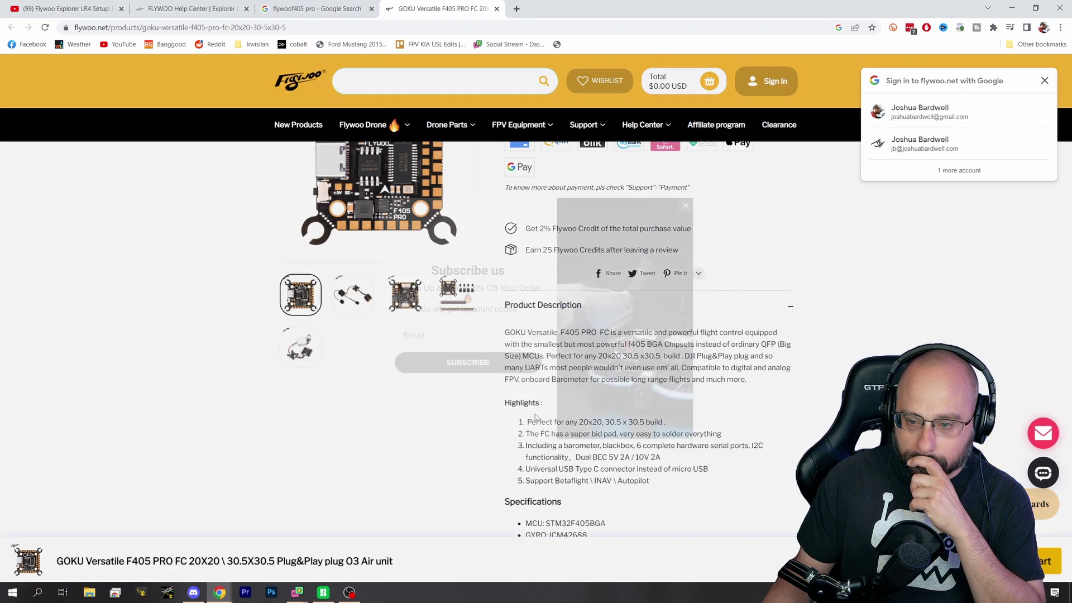
{"action": "left_click", "coordinate": [683, 205]}
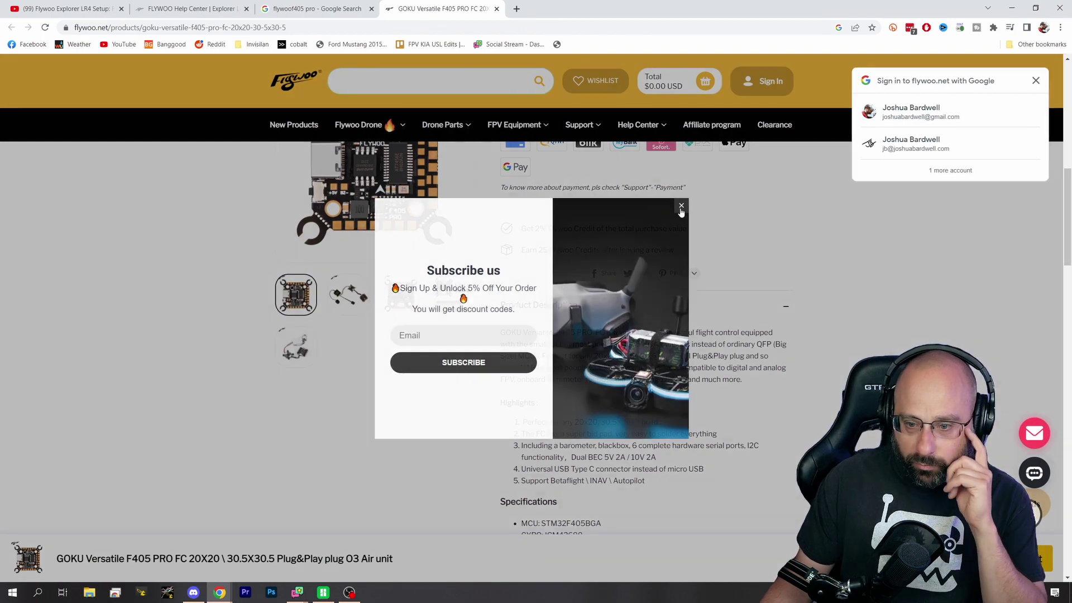
{"action": "key", "text": "ctrl+t"}
{"action": "type", "text": "flywoof4"}
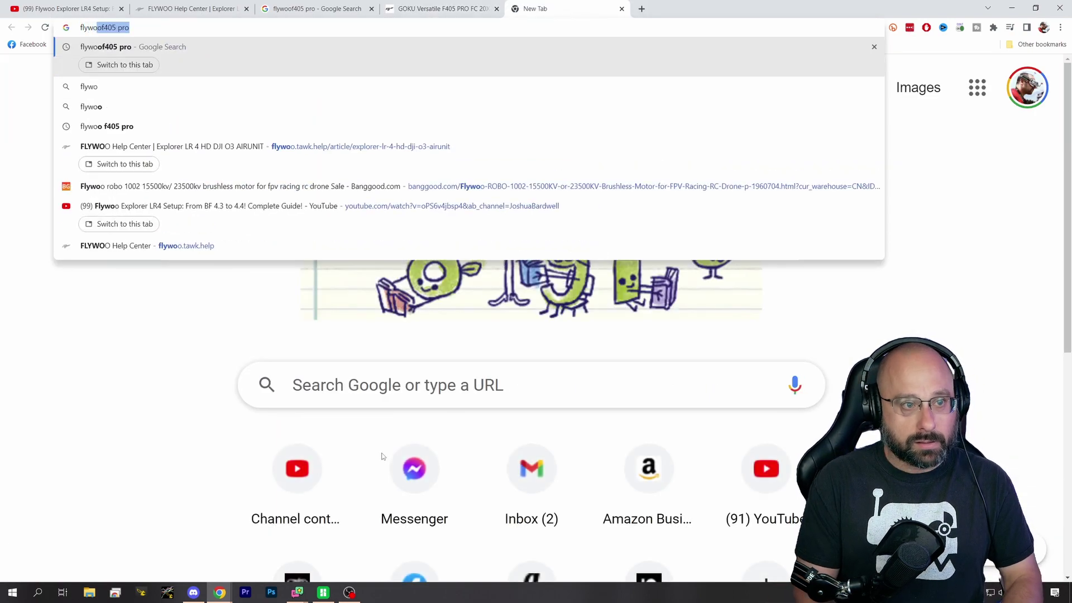
{"action": "type", "text": "05"}
Search 'flywoof405' and open the GOKU Versatile F405 1-2S 12A AIO product page.
{"action": "key", "text": "Return"}
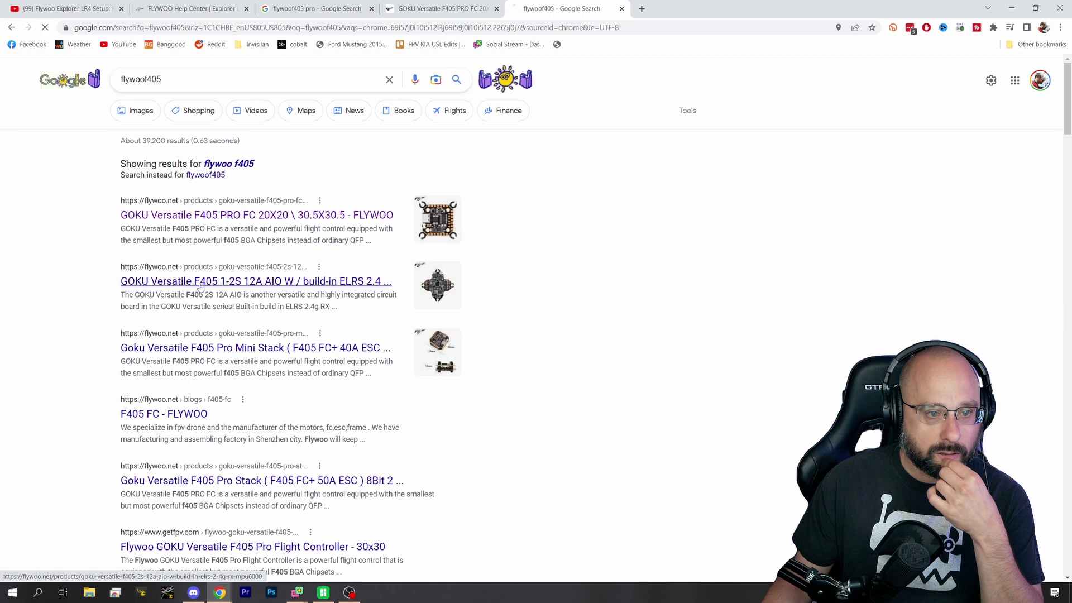
{"action": "left_click", "coordinate": [181, 282]}
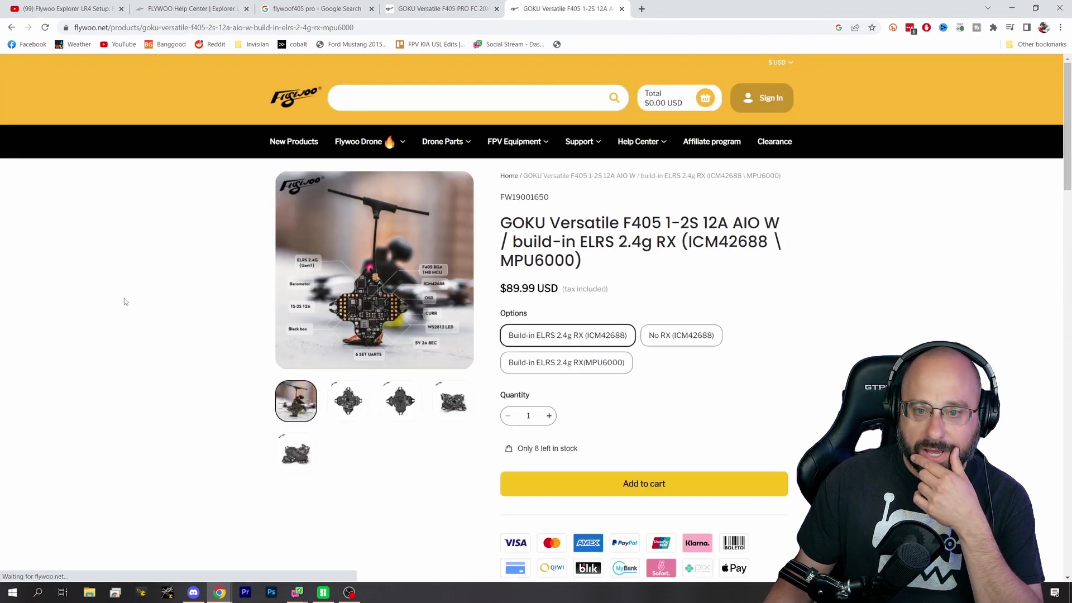
{"action": "scroll", "coordinate": [124, 302], "scroll_direction": "down", "scroll_amount": 4}
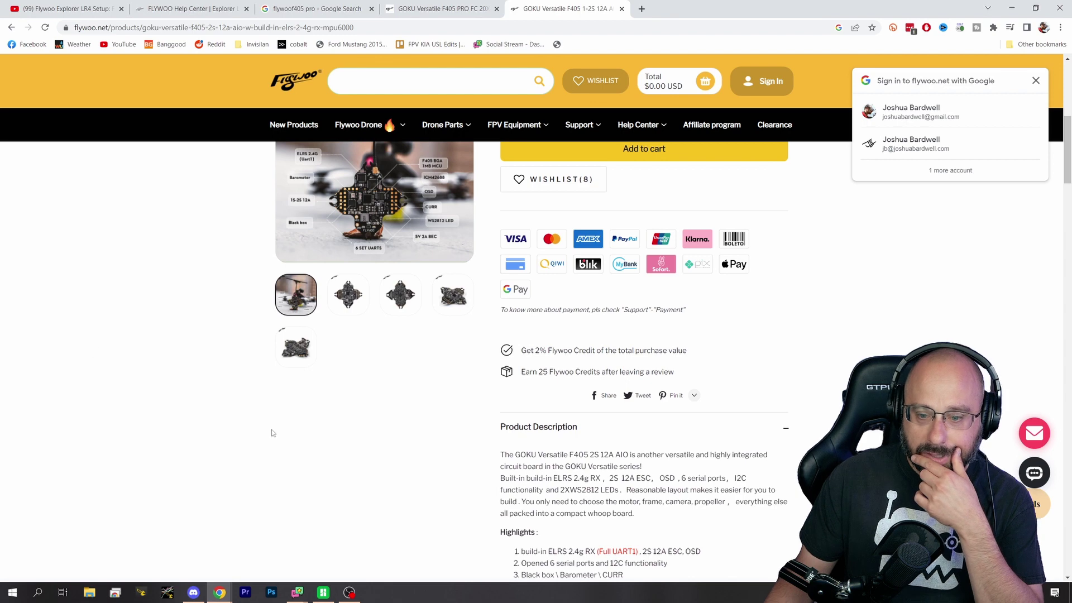
{"action": "scroll", "coordinate": [272, 432], "scroll_direction": "down", "scroll_amount": 4}
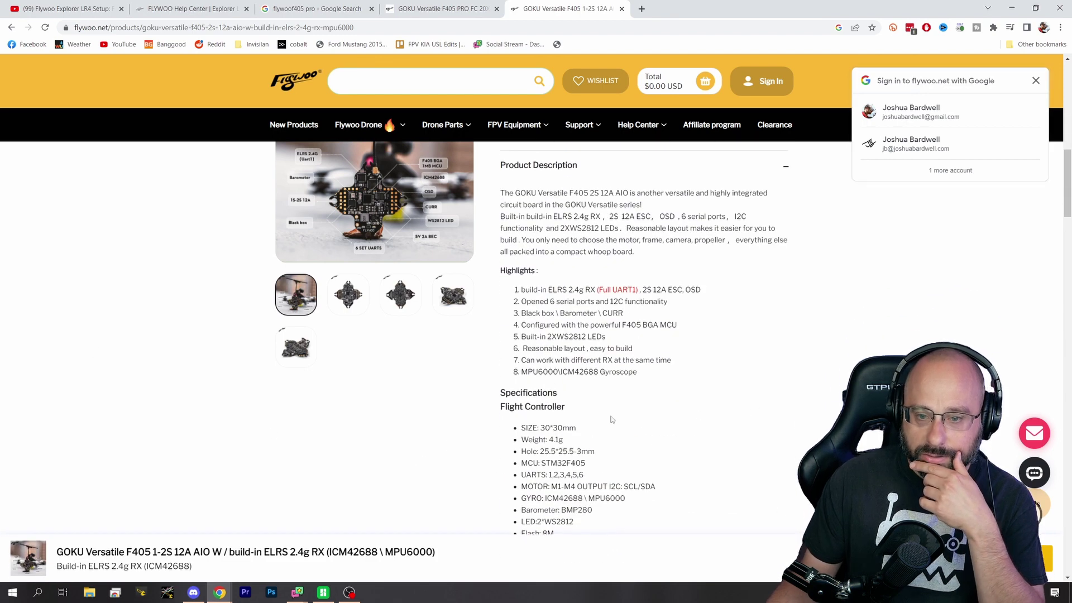